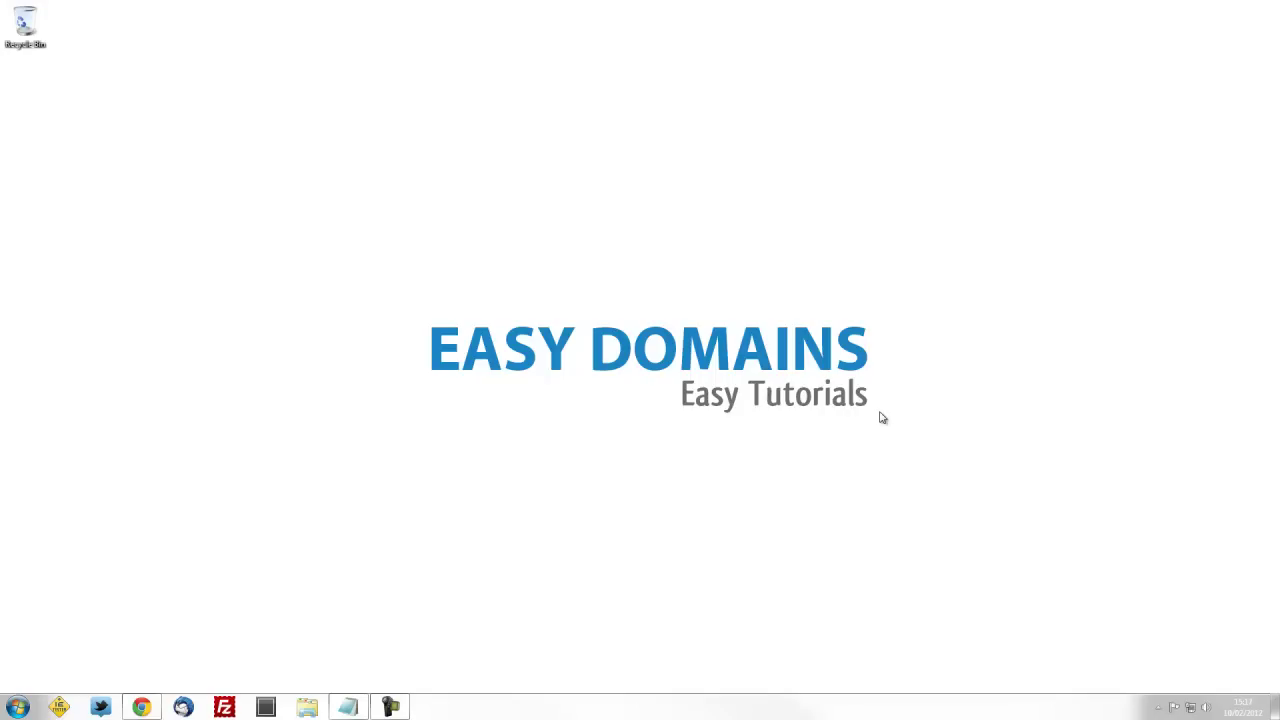
# Bring the Gmail window forward and go to Settings > Accounts and Import
pyautogui.click(142, 707)
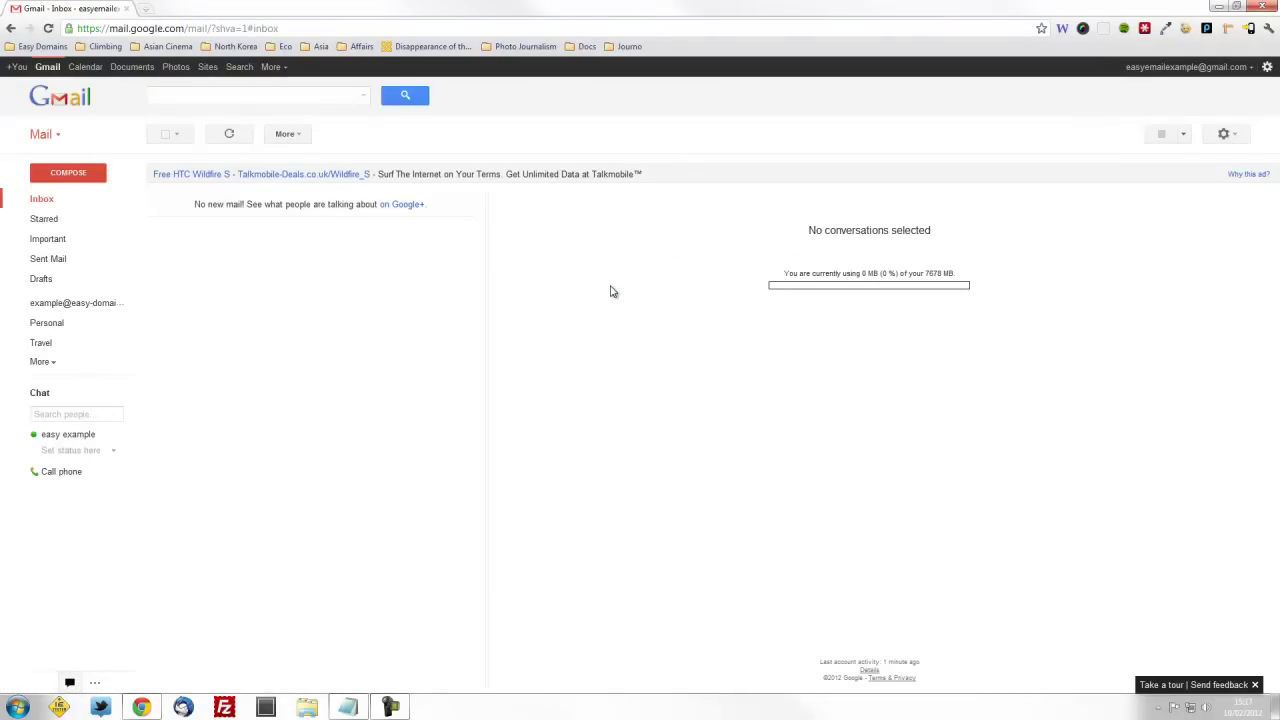
pyautogui.click(1227, 140)
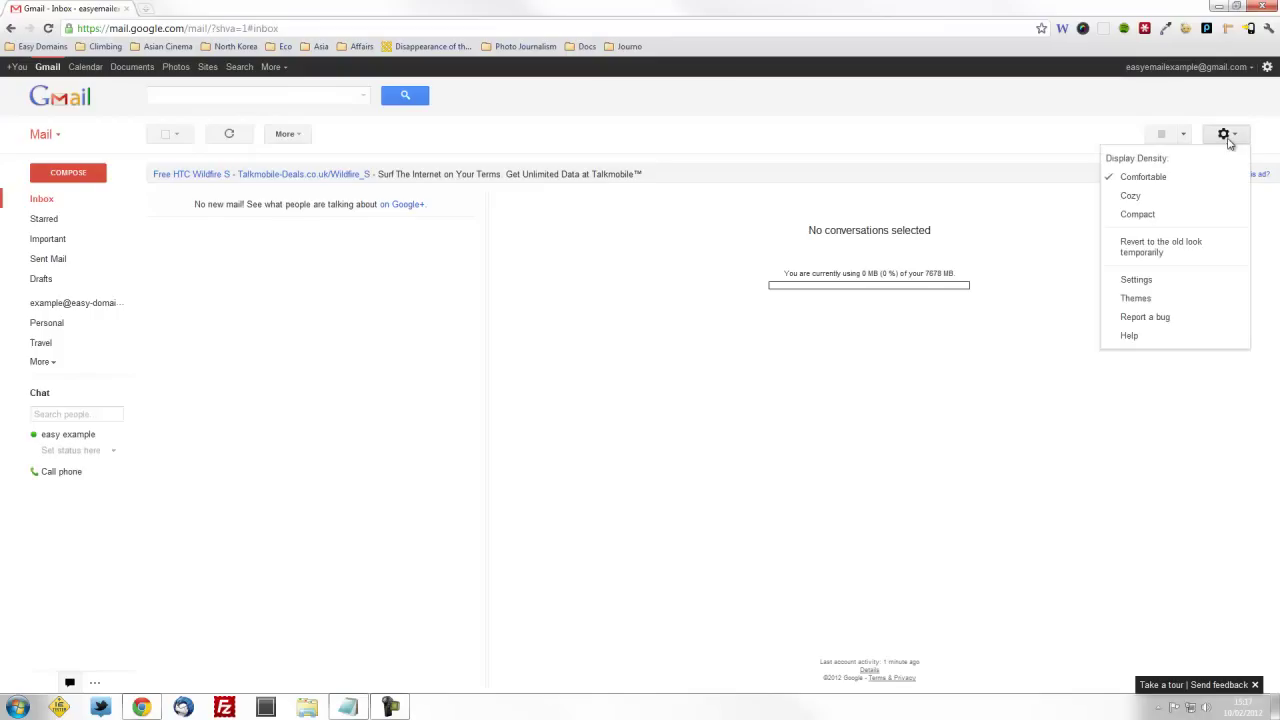
pyautogui.click(1136, 280)
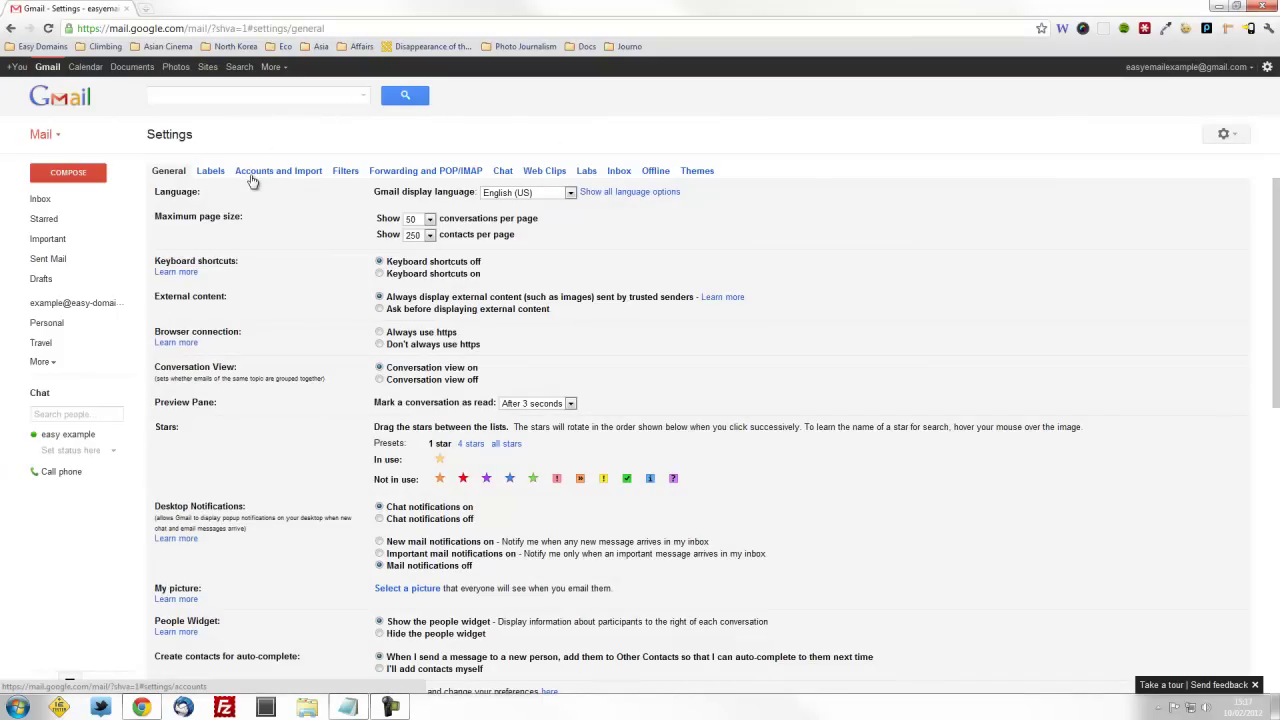
pyautogui.click(252, 178)
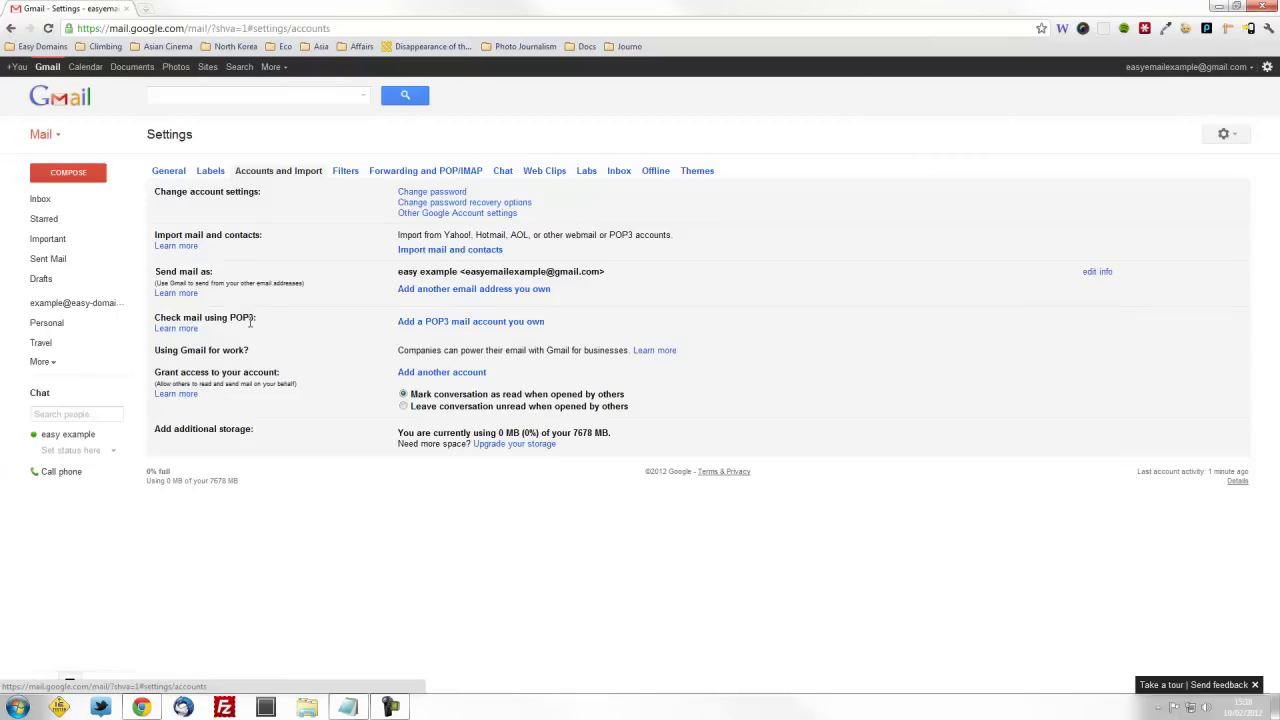
# Add the domain mailbox as a POP3 account with its password, leaving copies on the server and labelling incoming mail
pyautogui.click(462, 324)
pyautogui.click(193, 111)
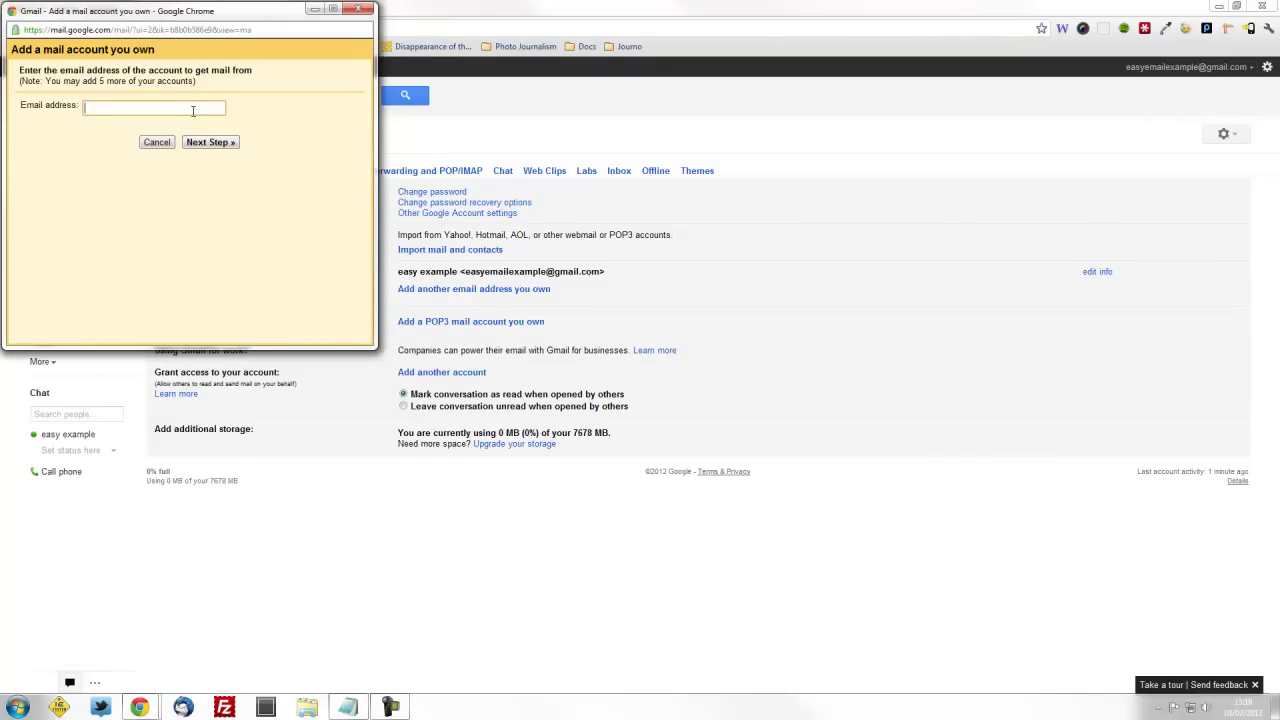
pyautogui.click(220, 143)
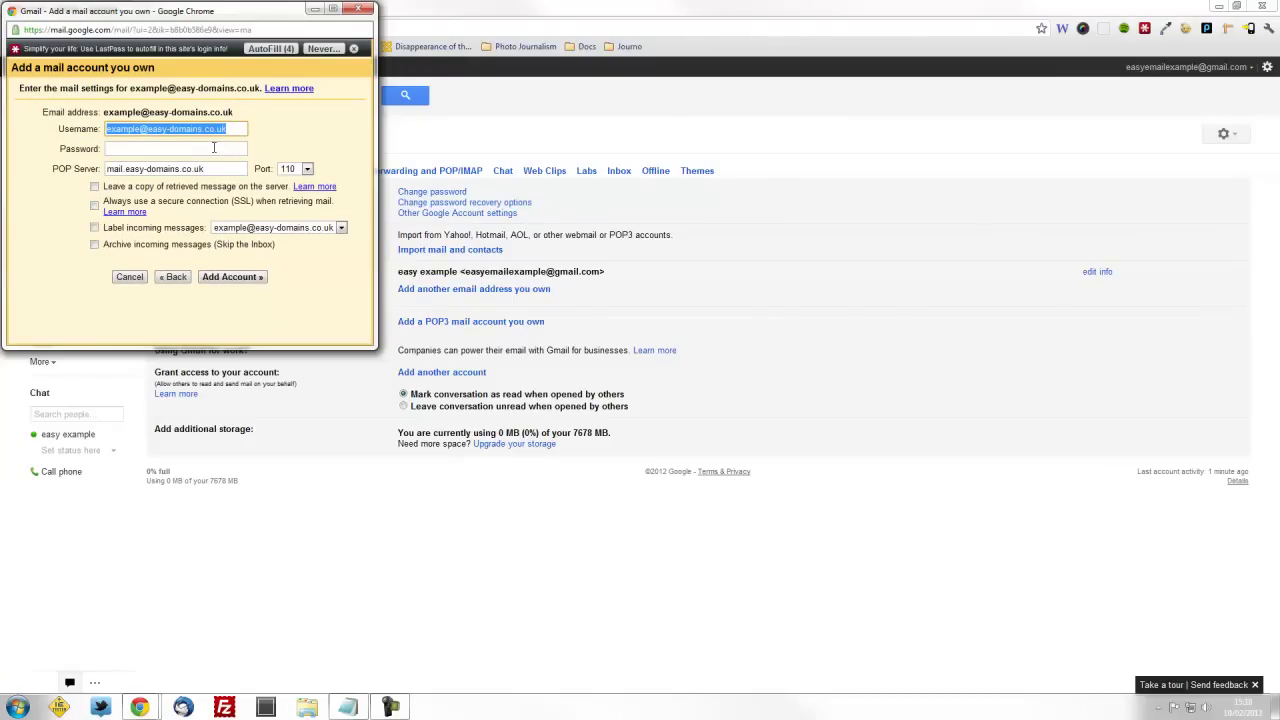
pyautogui.click(213, 148)
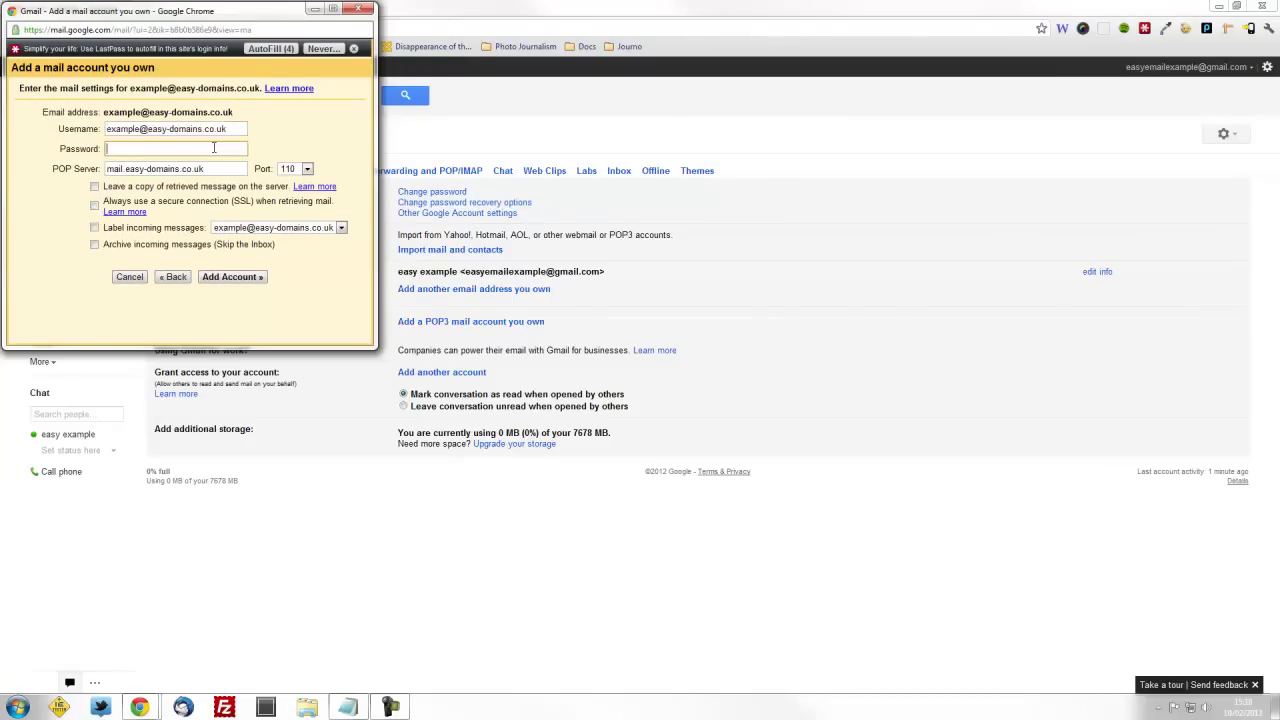
pyautogui.hotkey('ctrl', 'v')
pyautogui.click(94, 188)
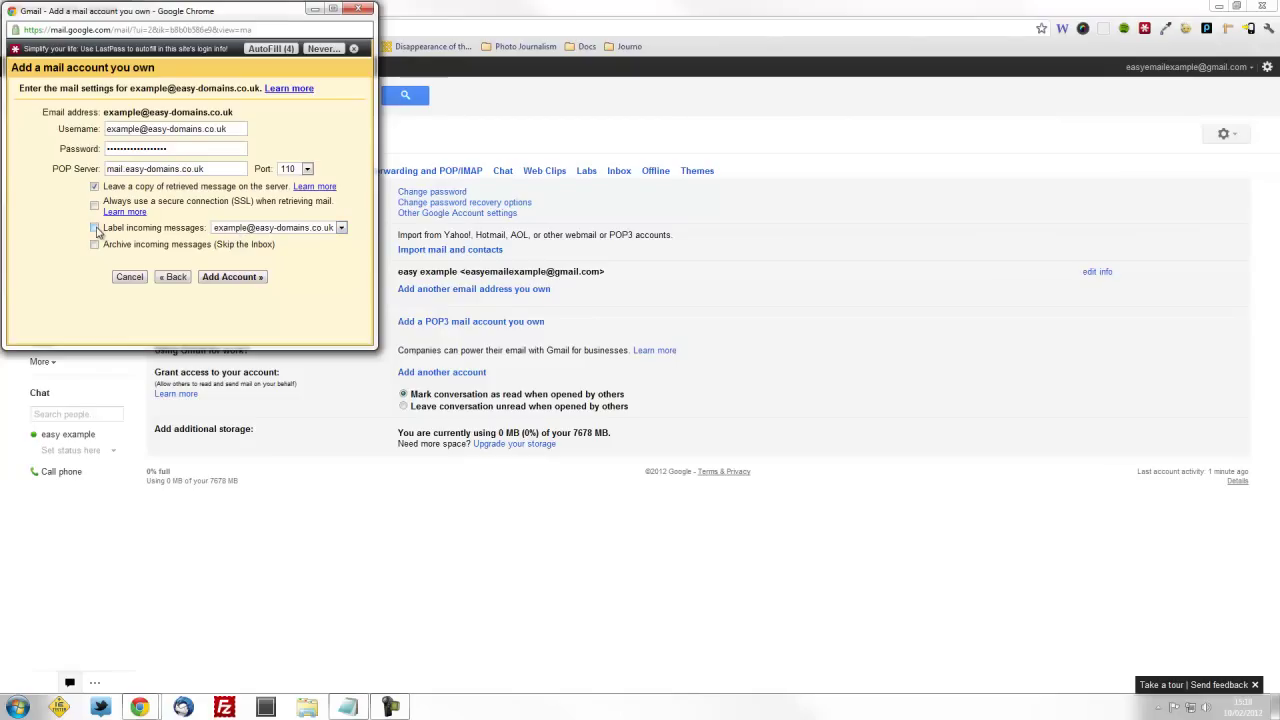
pyautogui.click(232, 277)
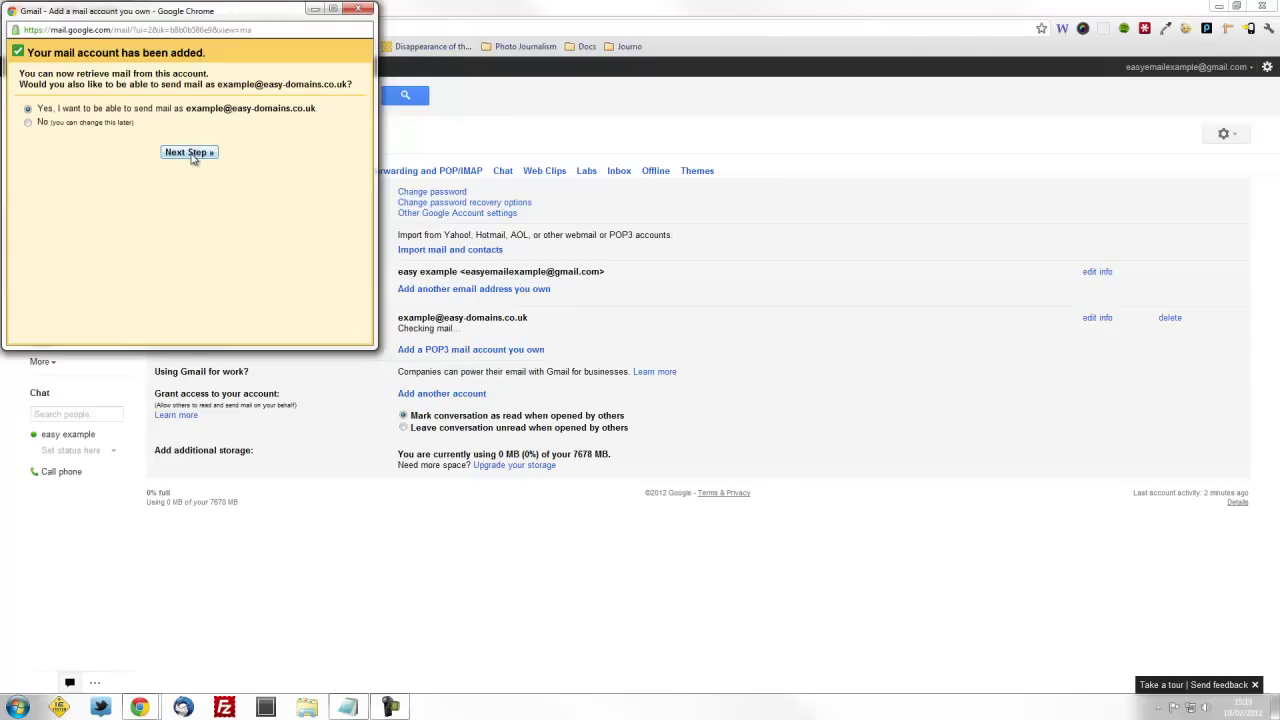
# Enable sending as the domain address with sender name 'Example', routed through Gmail
pyautogui.click(190, 153)
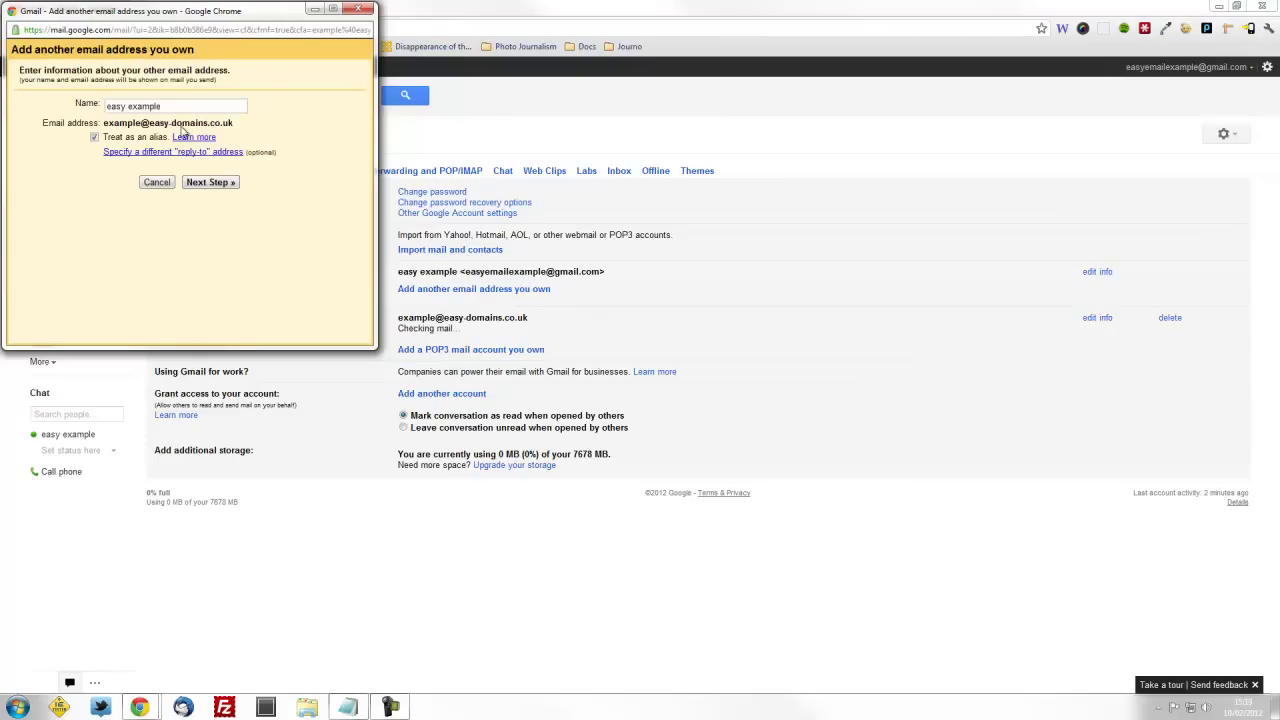
pyautogui.moveTo(189, 105); pyautogui.dragTo(106, 105)
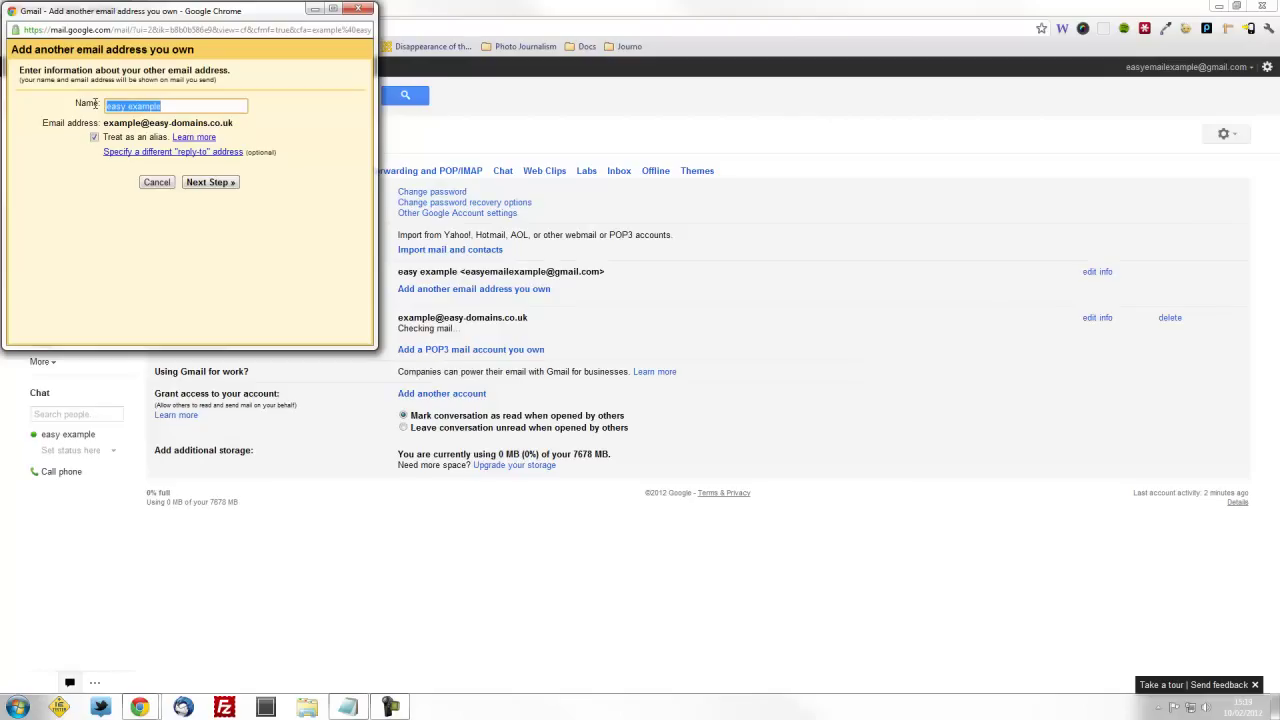
pyautogui.write('Example')
pyautogui.click(229, 184)
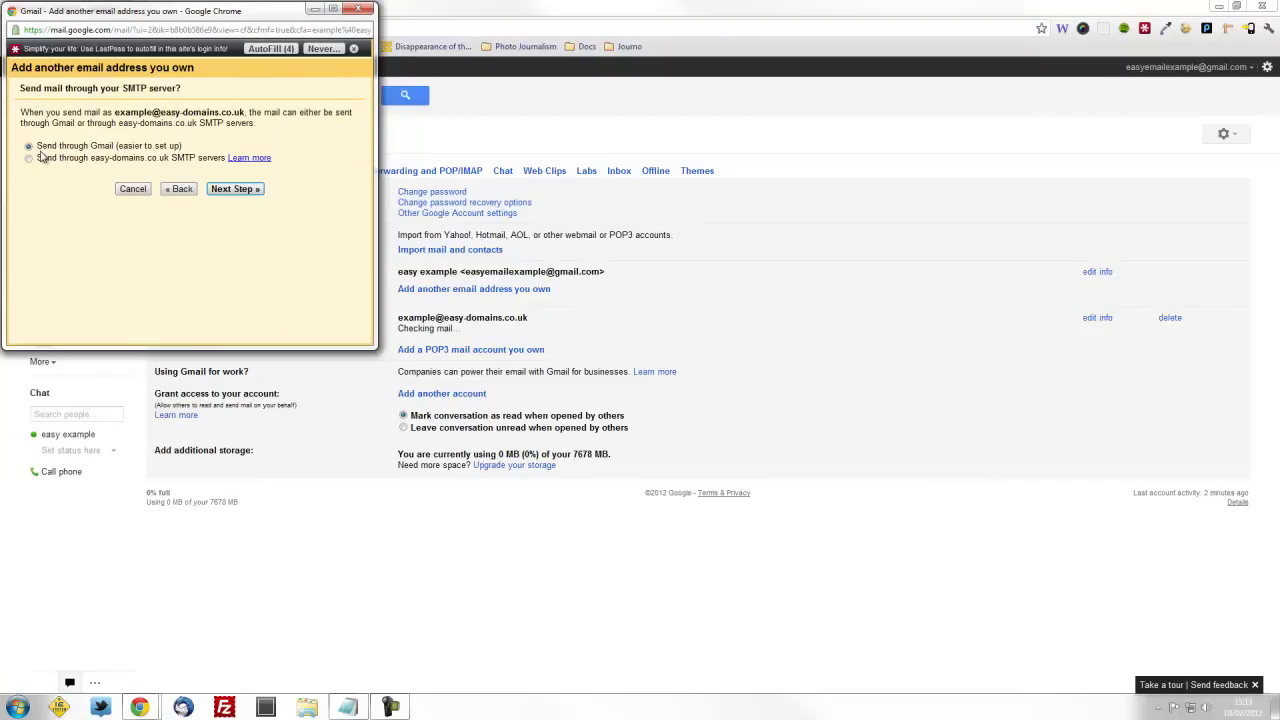
pyautogui.click(233, 189)
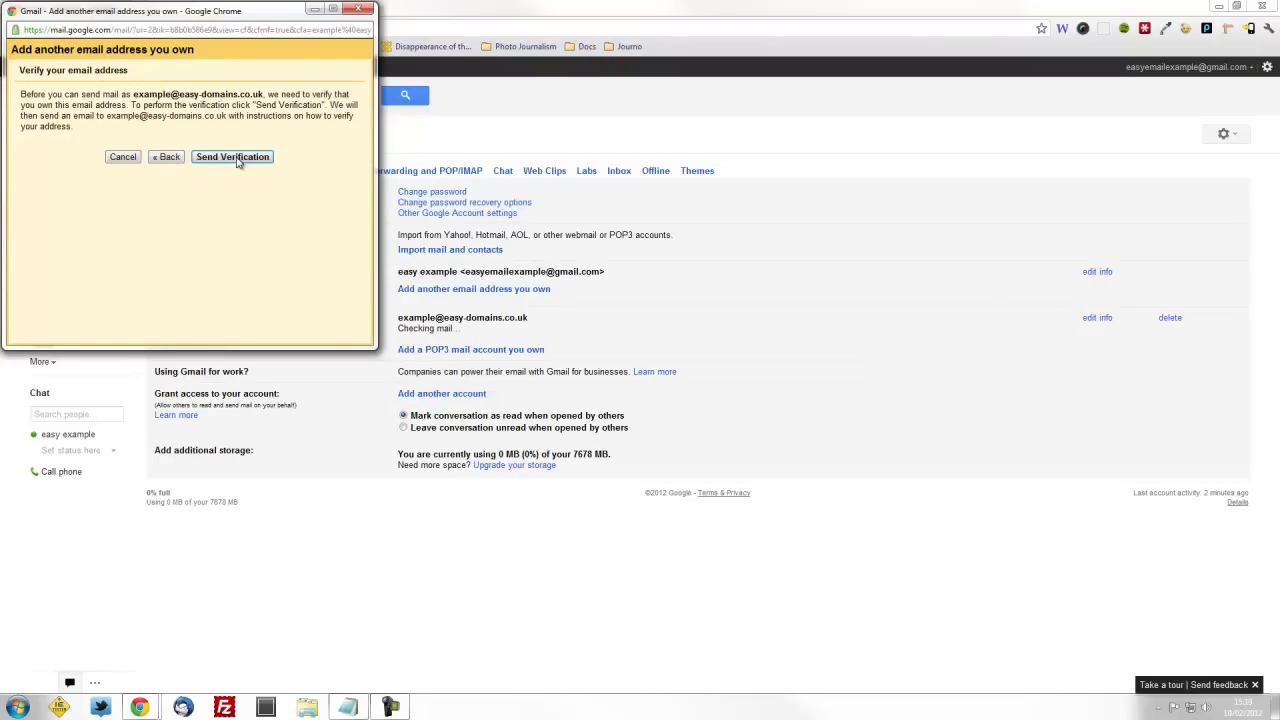
# Send the verification email, fetch the domain mail now, and refresh the inbox to receive it
pyautogui.click(238, 160)
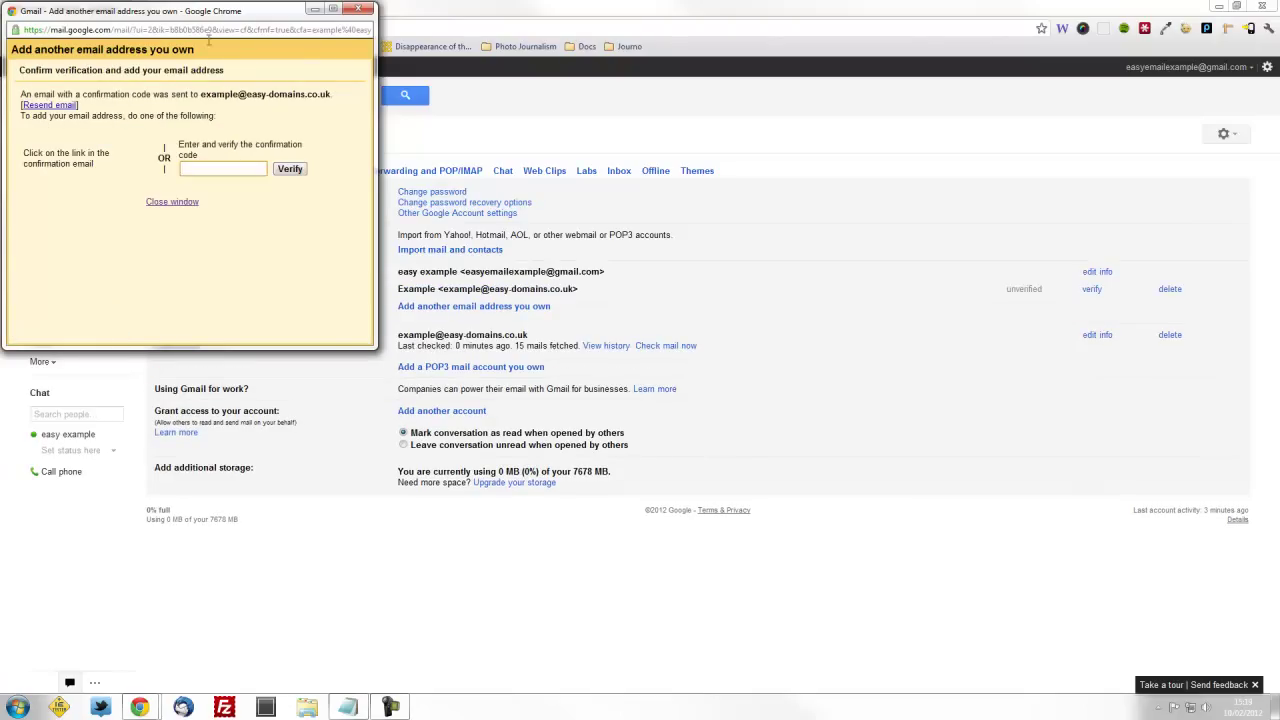
pyautogui.moveTo(198, 14); pyautogui.dragTo(1079, 220)
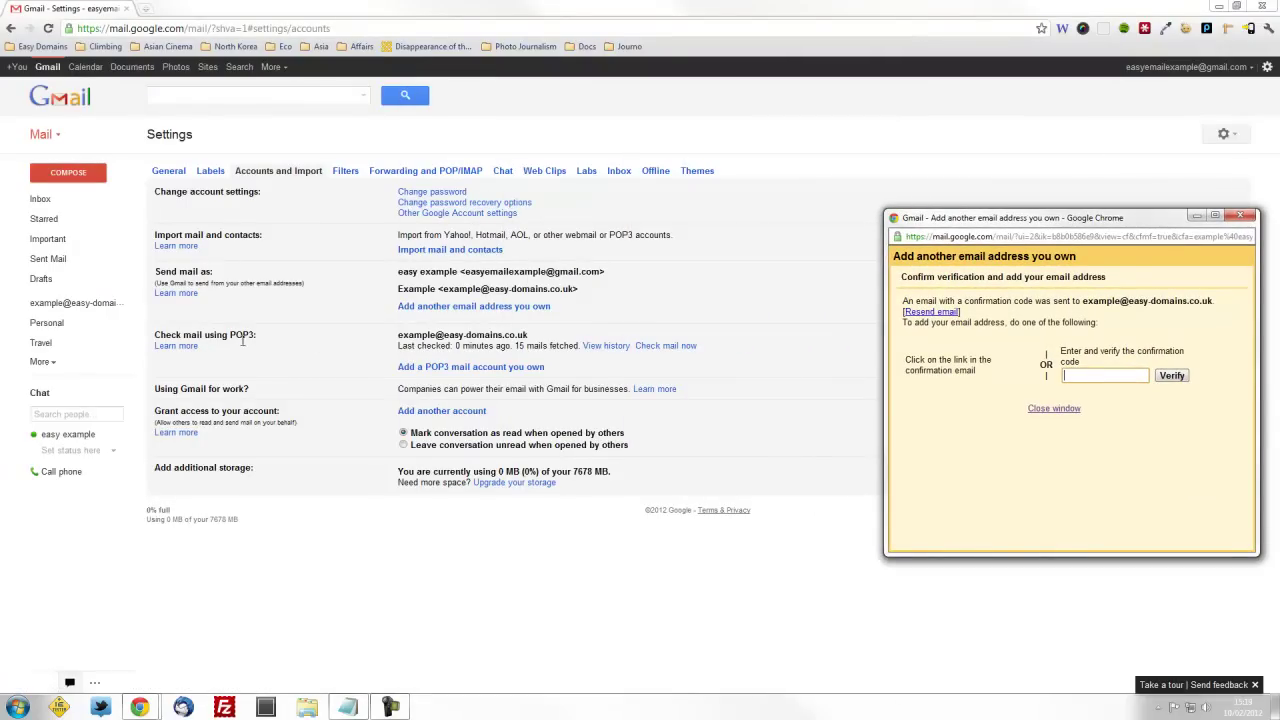
pyautogui.click(670, 355)
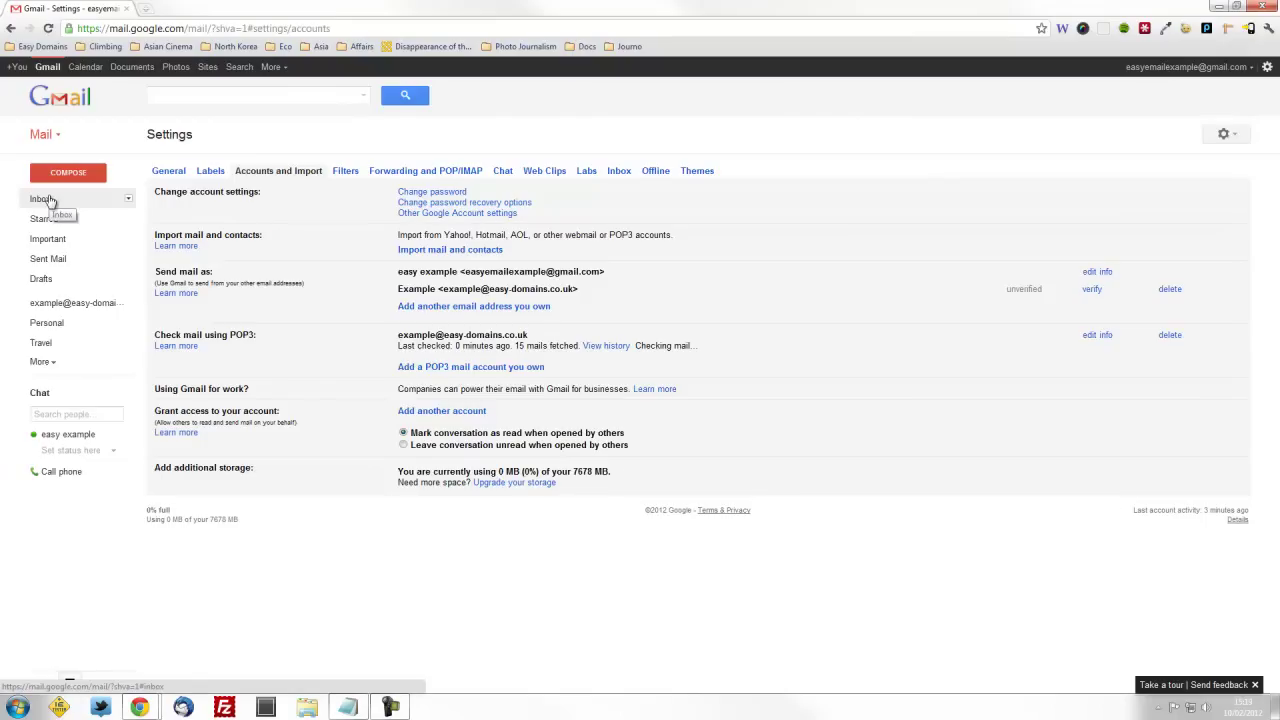
pyautogui.click(45, 199)
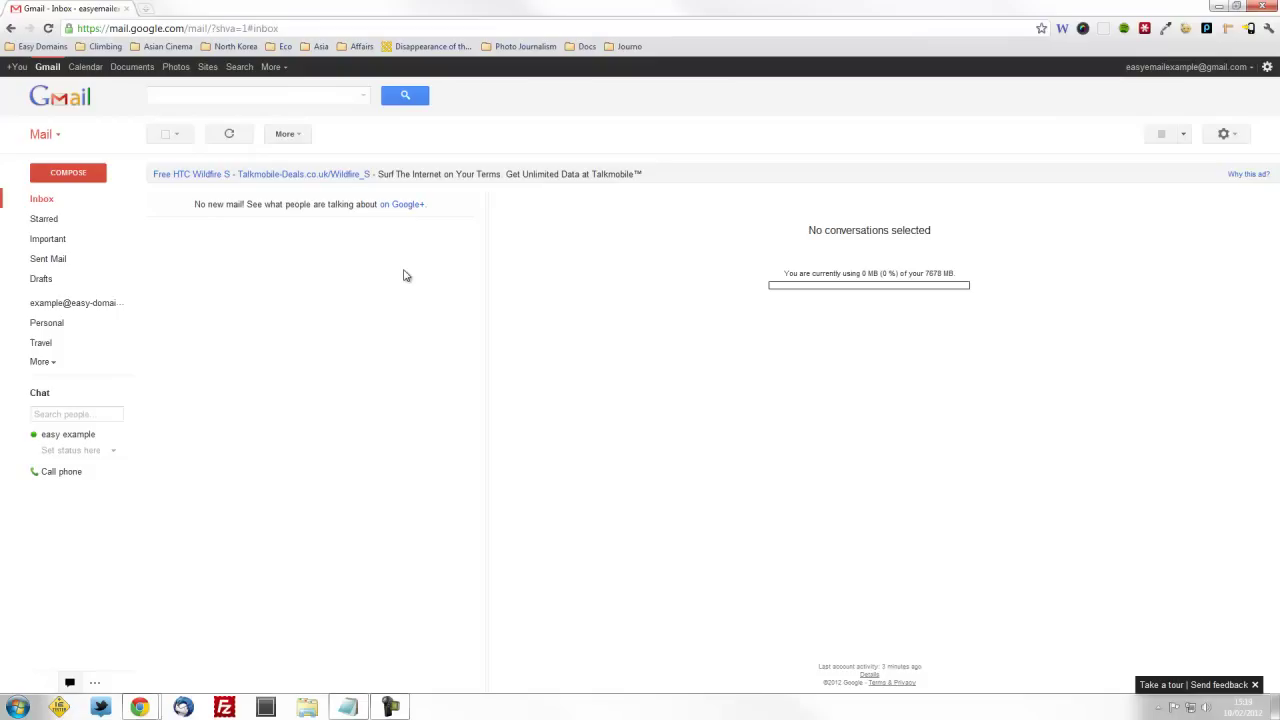
pyautogui.click(229, 136)
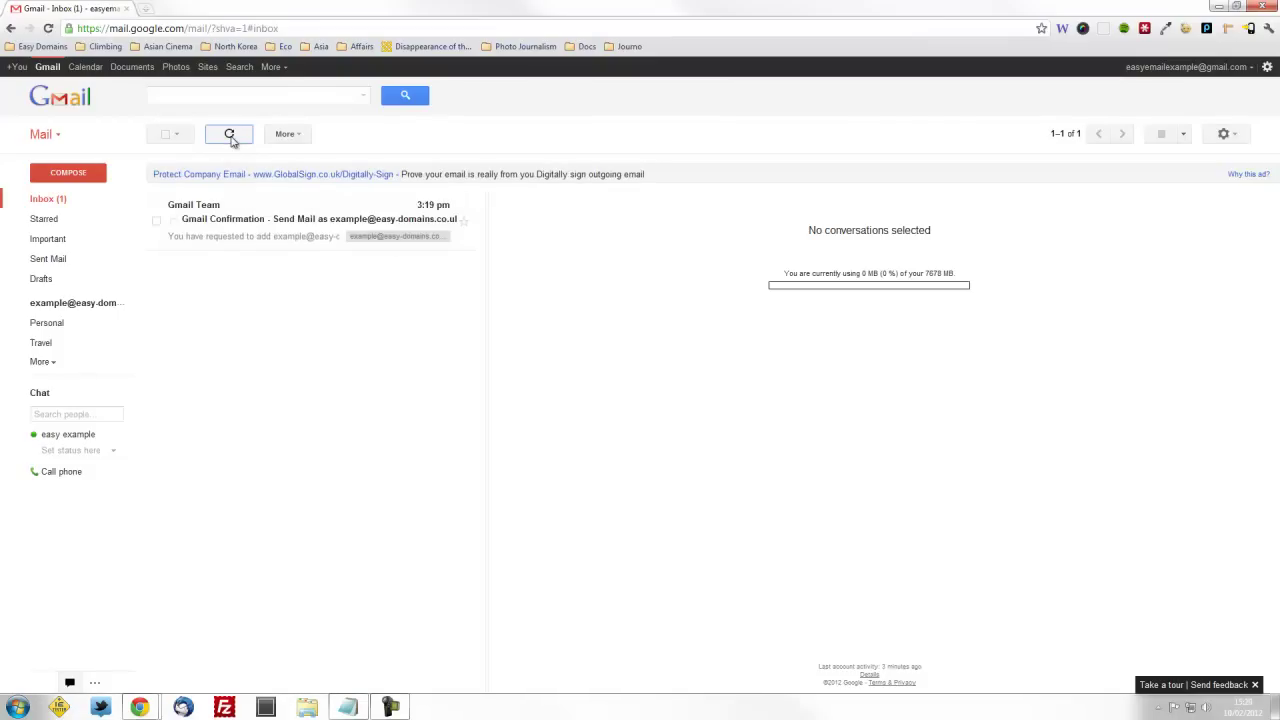
# Open the Gmail Confirmation email and copy its confirmation code
pyautogui.click(270, 238)
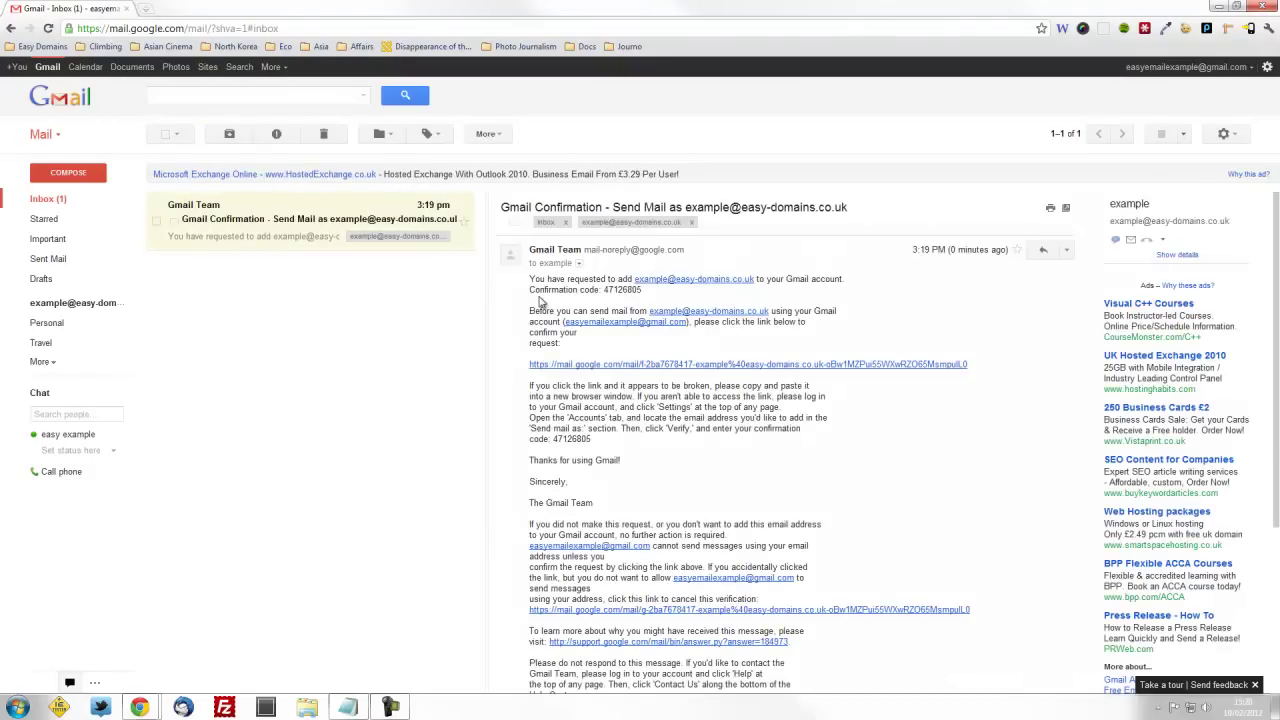
pyautogui.moveTo(643, 291); pyautogui.dragTo(601, 293)
pyautogui.hotkey('ctrl', 'c')
pyautogui.click(603, 293)
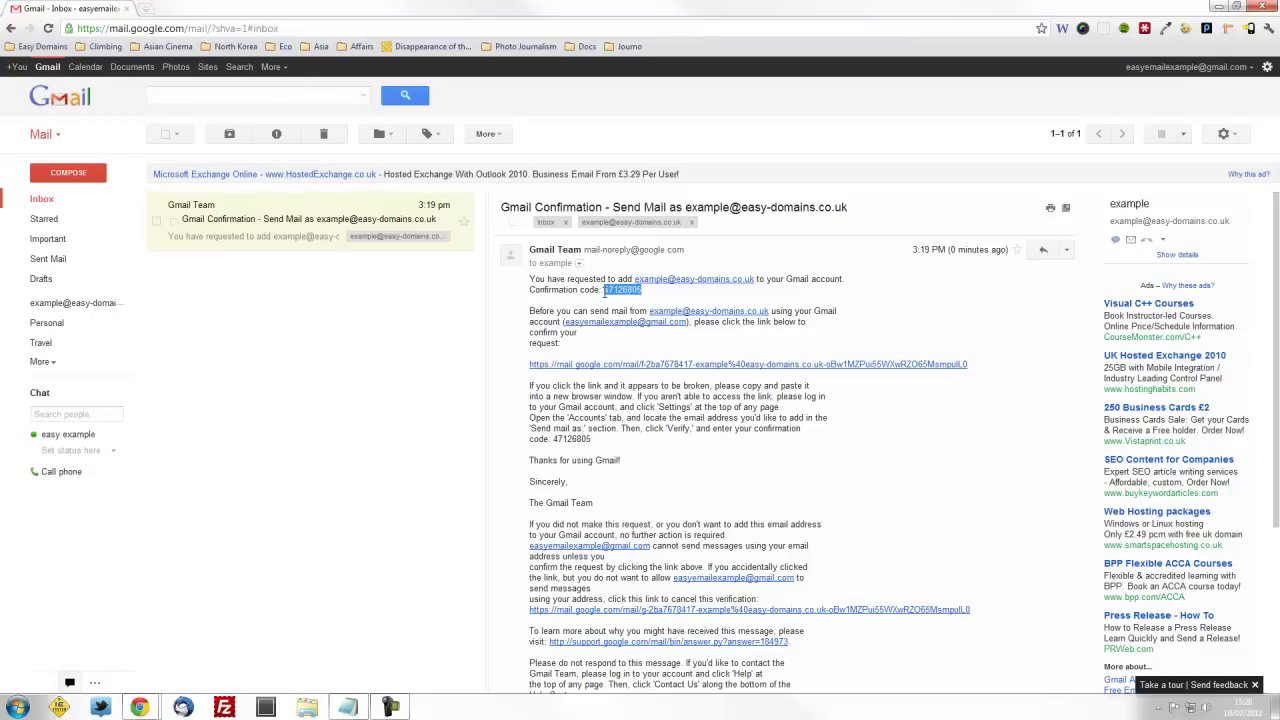
# Paste the code into the verification window and verify the domain address
pyautogui.hotkey('alt', 'Tab')
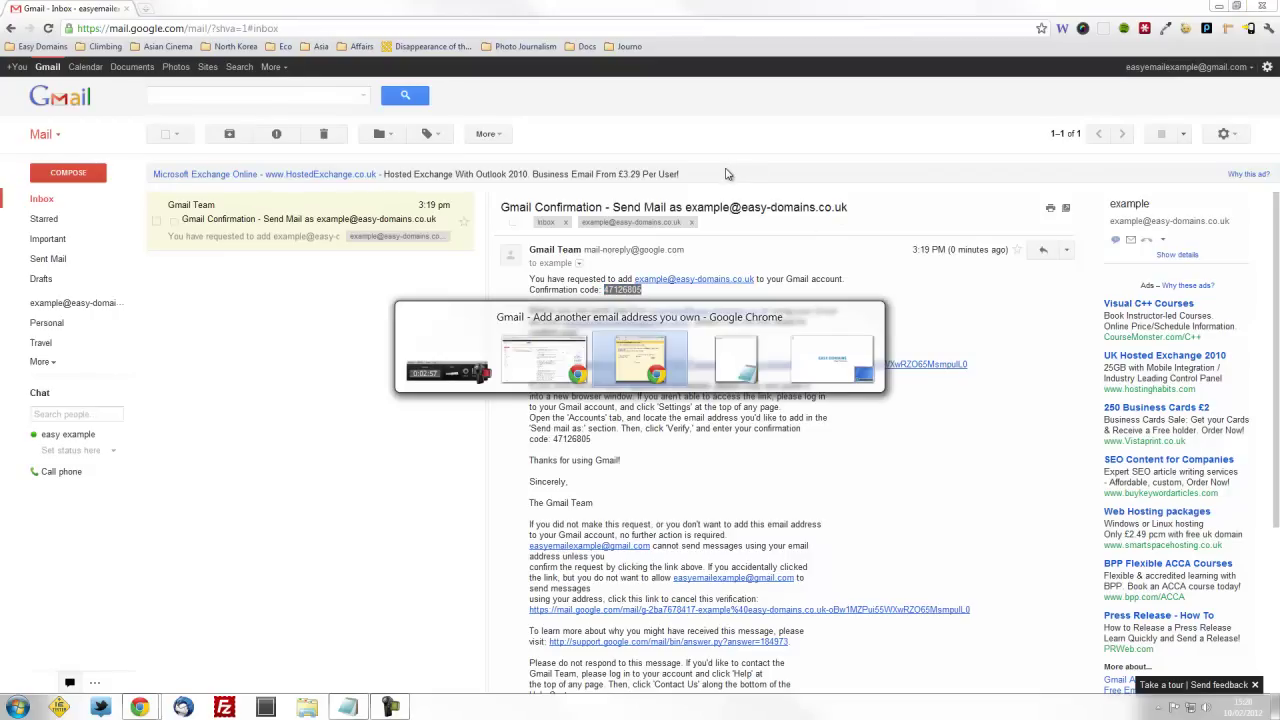
pyautogui.moveTo(1050, 222); pyautogui.dragTo(603, 186)
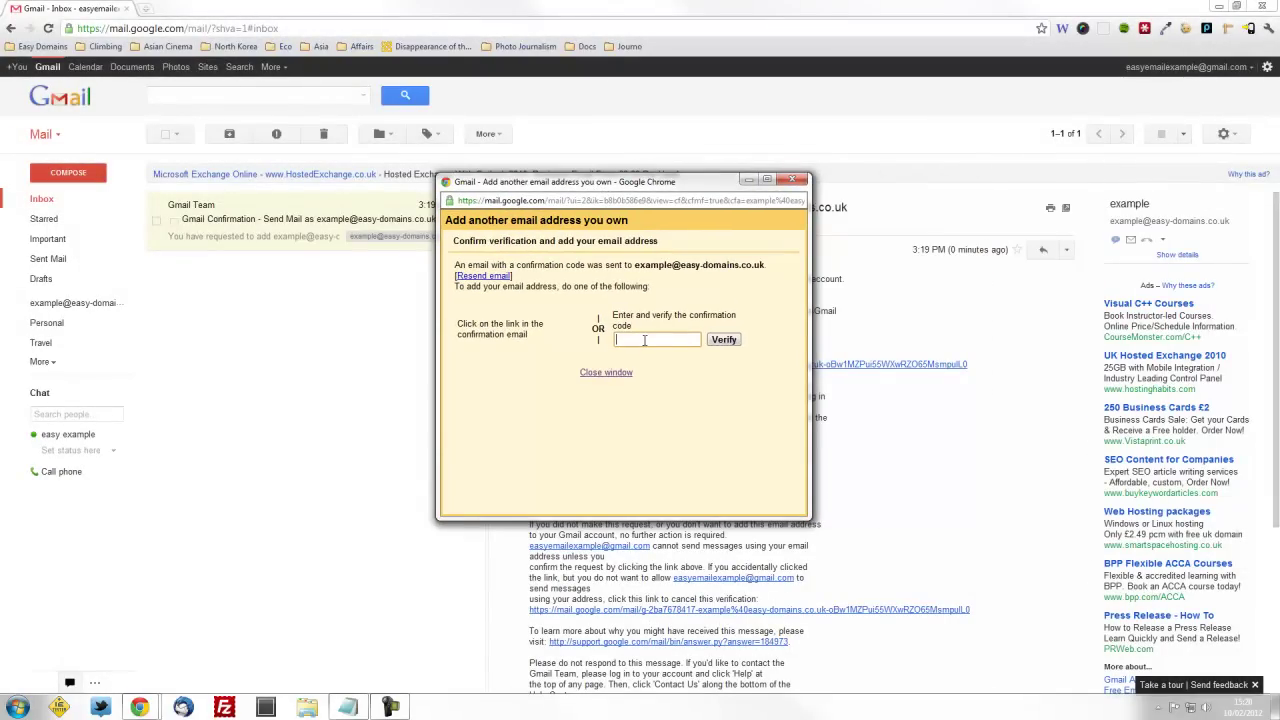
pyautogui.click(644, 340)
pyautogui.hotkey('ctrl', 'v')
pyautogui.click(724, 341)
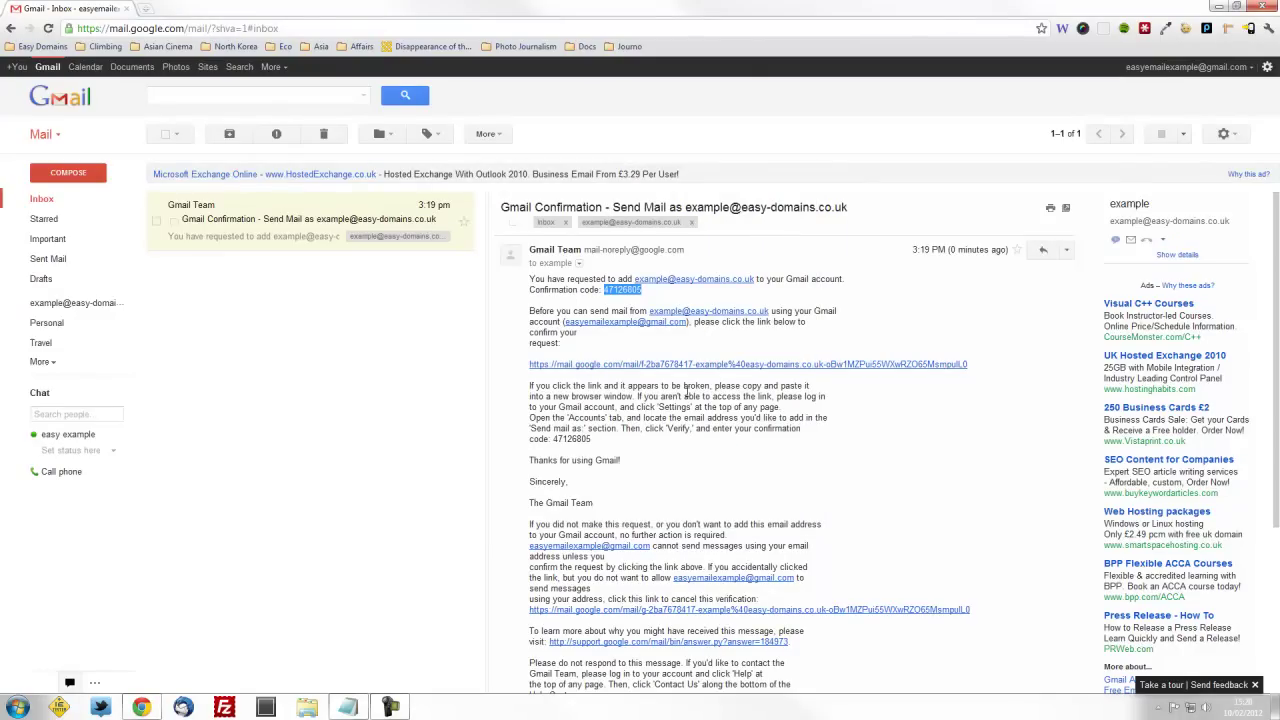